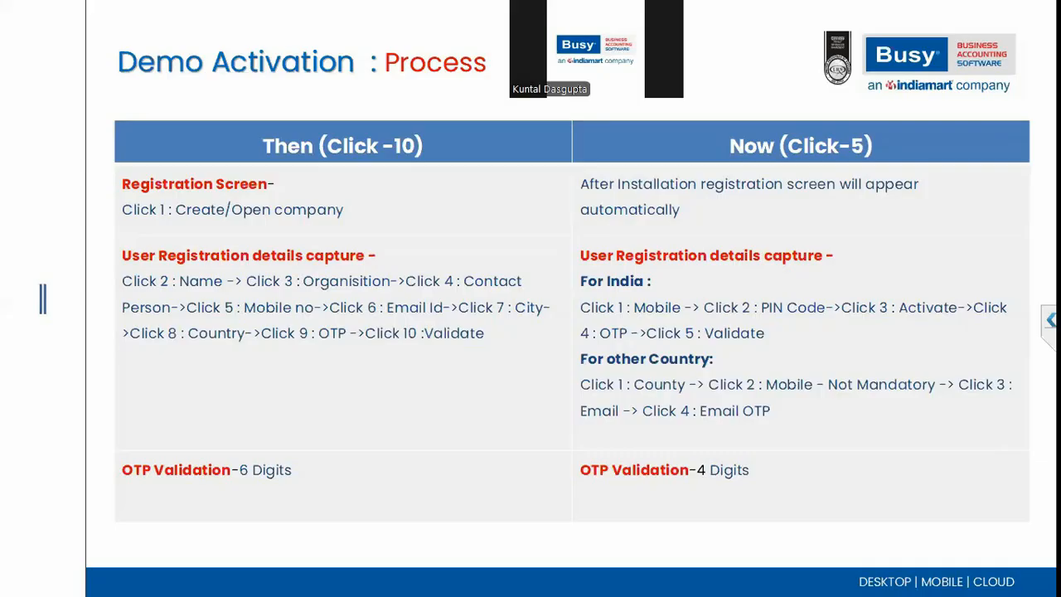
- Go to the Preceding Demo: Activation slide, then exit the slideshow to the remote Visual Basic session
key("Right")
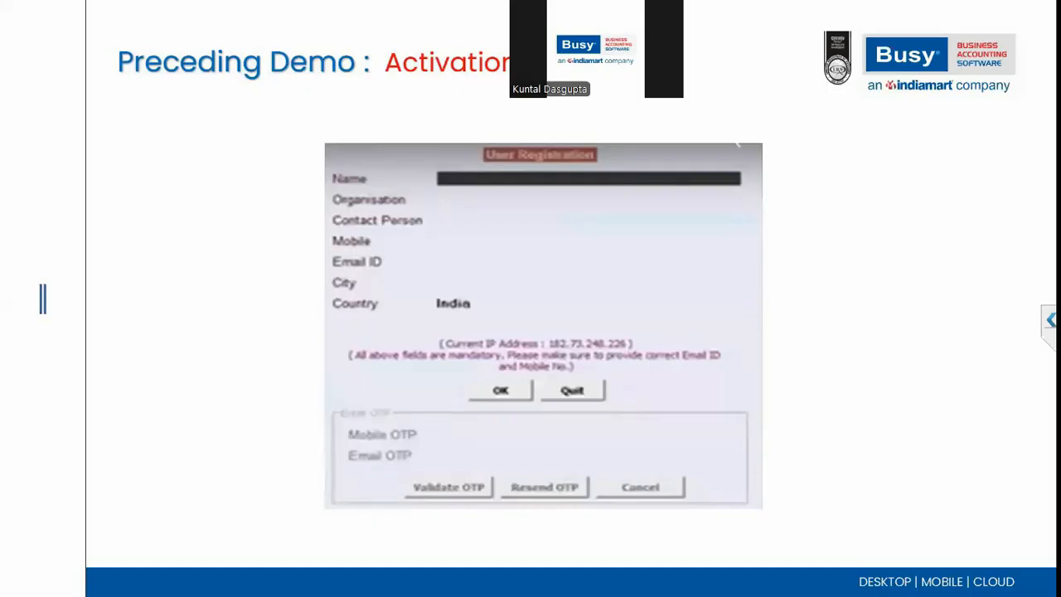
key("Escape")
key("alt+Tab")
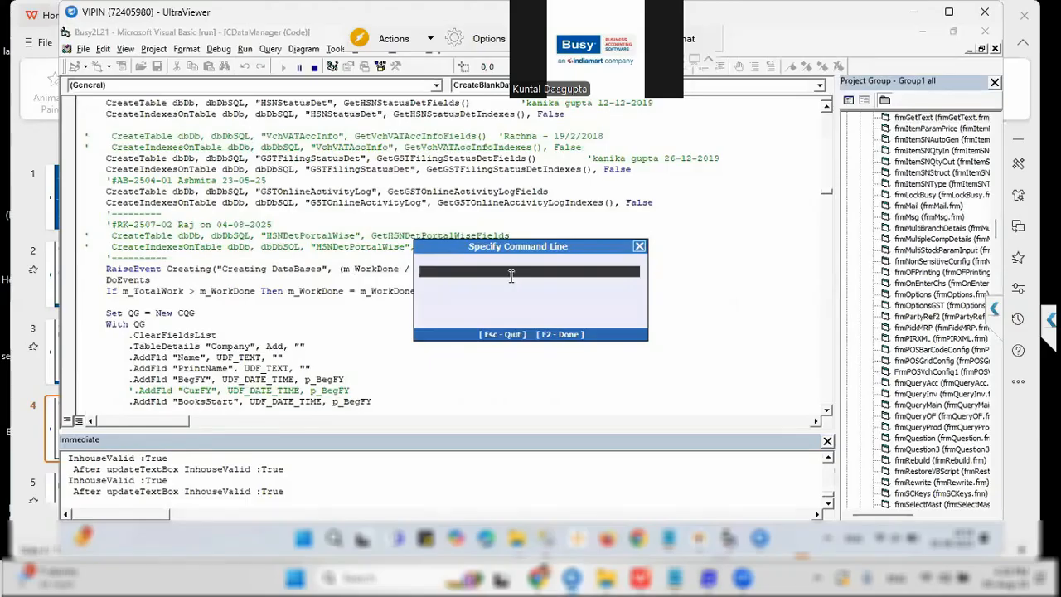
- Run BUSY in debug mode with the command line 'New'
type("New")
key("F2")
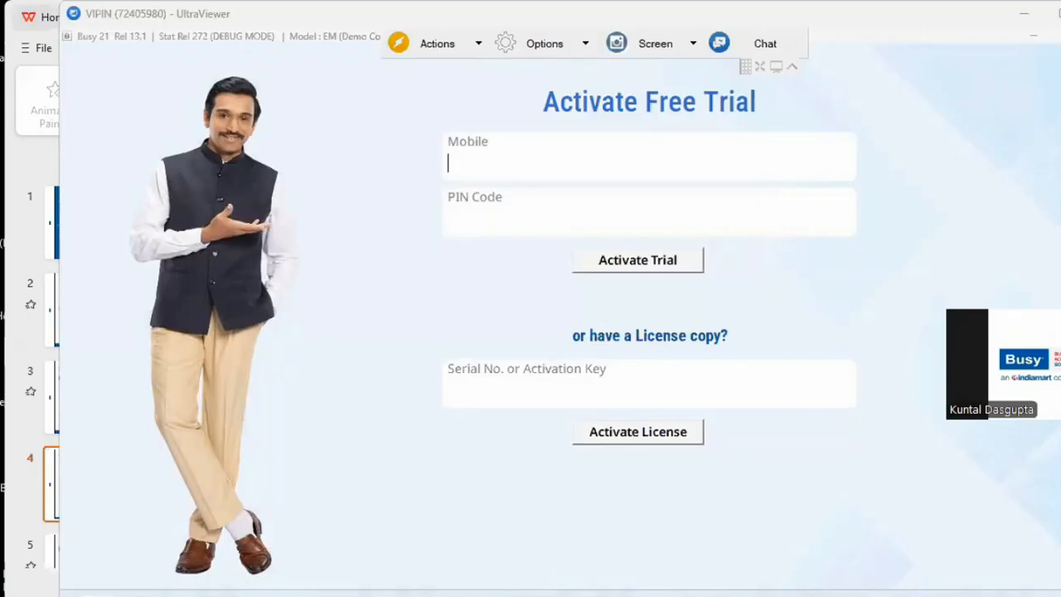
- Minimise the WPS presentation window so BUSY's Activate Free Trial screen is in front
mouse_move(715, 595)
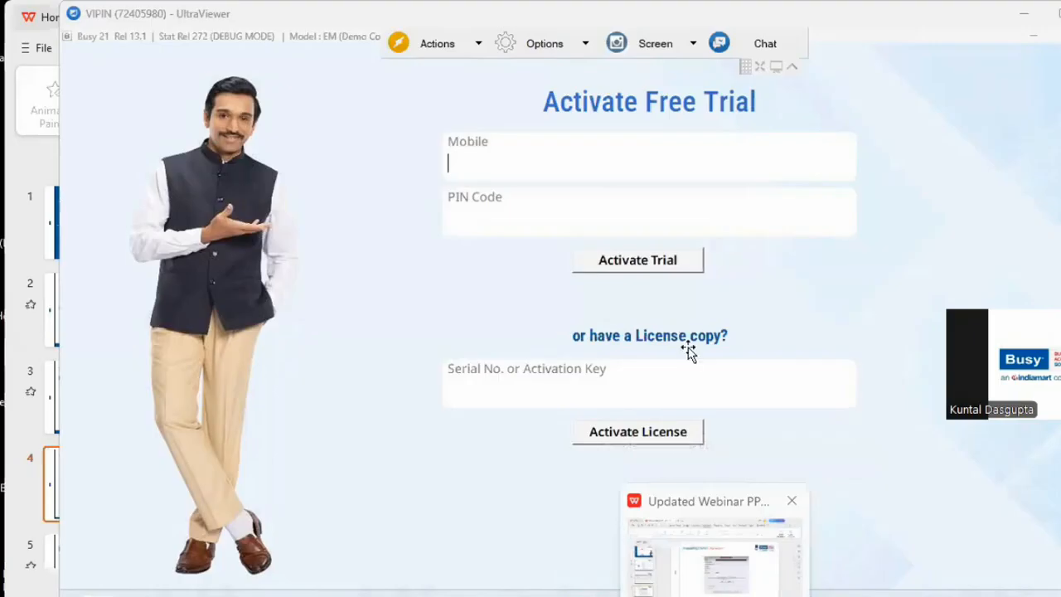
left_click(716, 595)
left_click(715, 595)
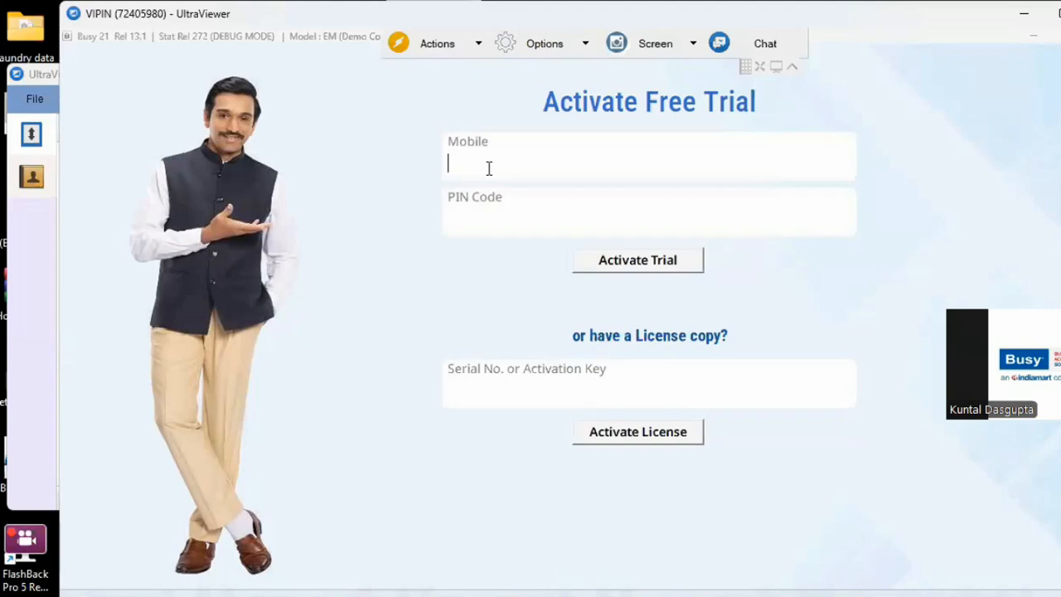
- Enter the mobile number and a partial PIN code '70', then request the free trial
type("??????????")
left_click(509, 222)
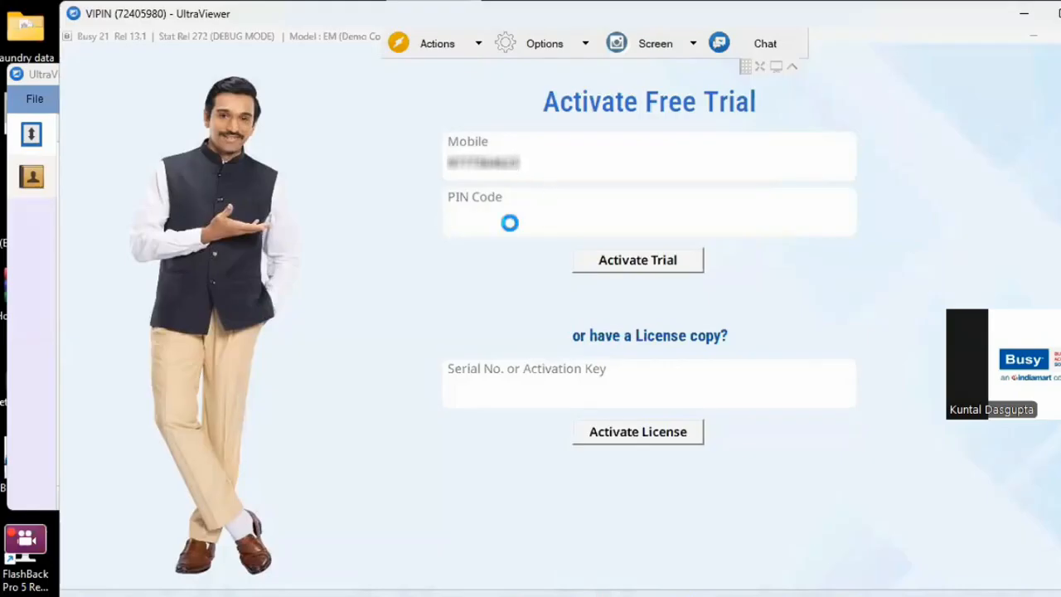
type("70")
left_click(637, 260)
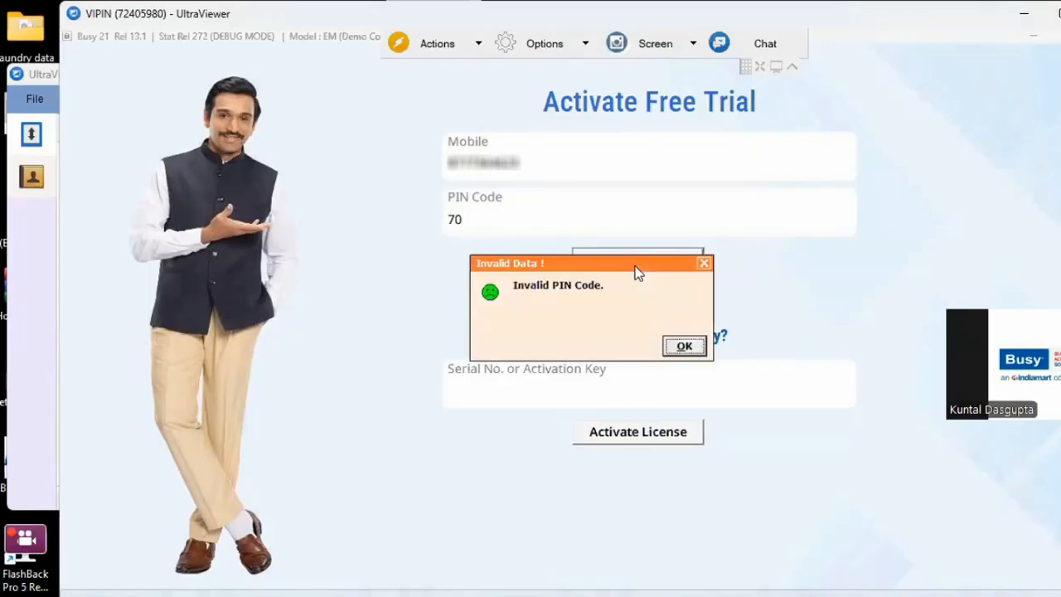
- Dismiss the Invalid PIN error, complete the PIN code to 700061 and resubmit the trial request
left_click(681, 346)
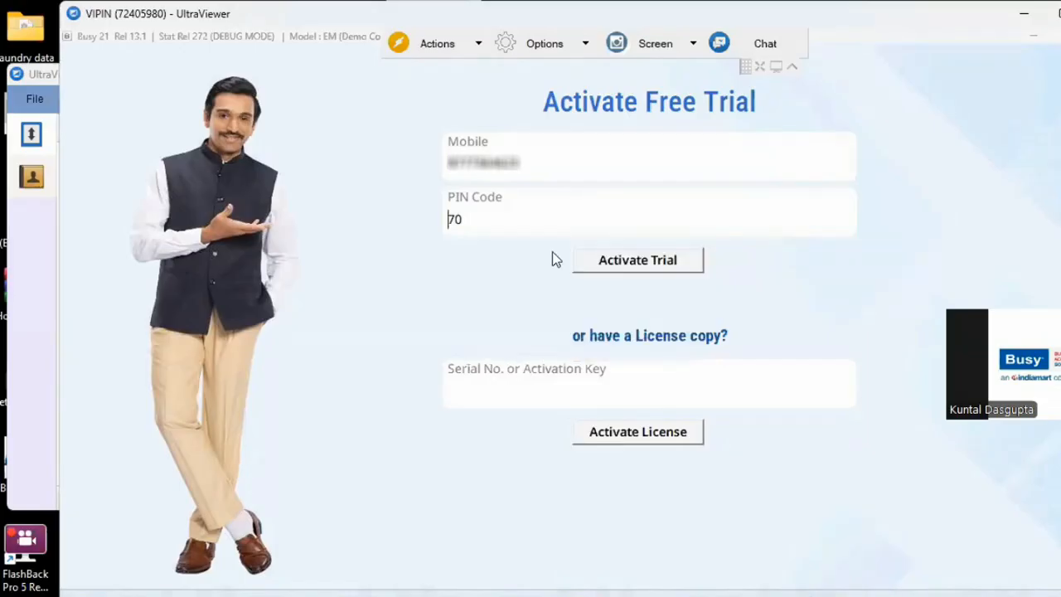
left_click(490, 220)
type("0061")
left_click(603, 261)
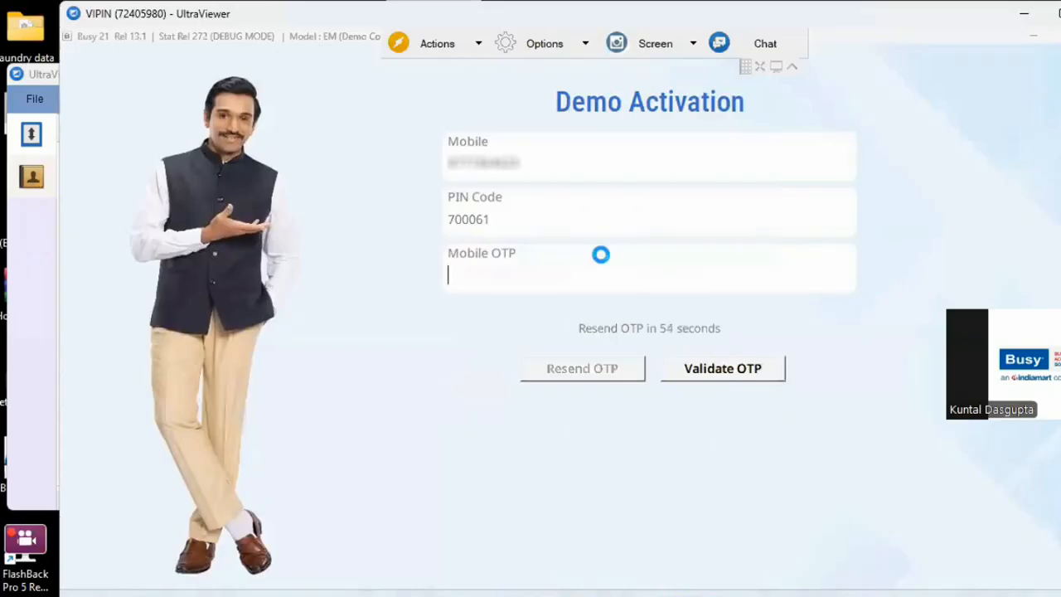
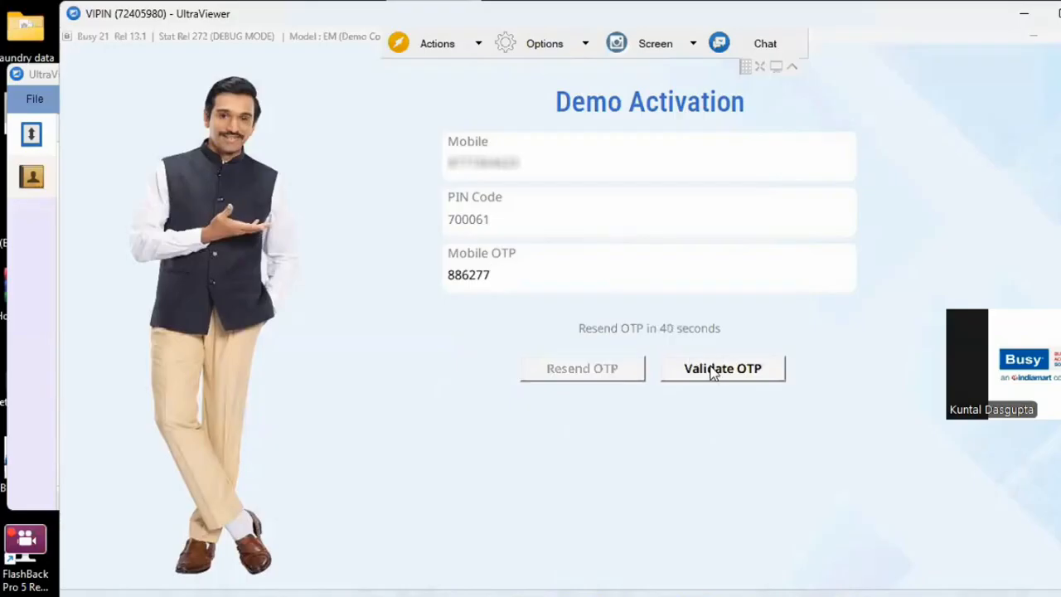
- Enter the received mobile OTP, validate it, and confirm the Registration Successful message
left_click(711, 371)
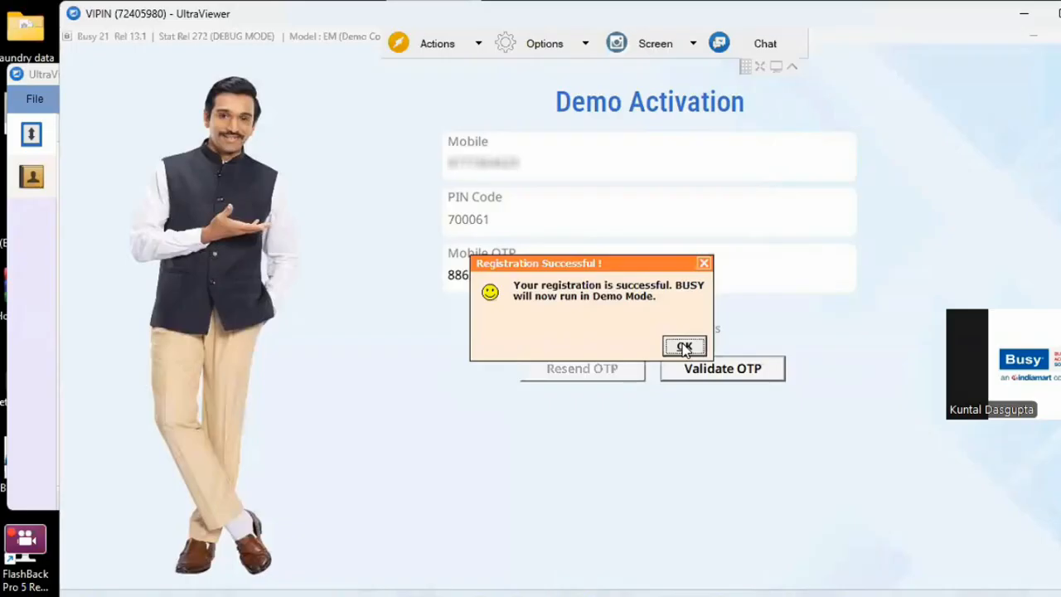
left_click(685, 348)
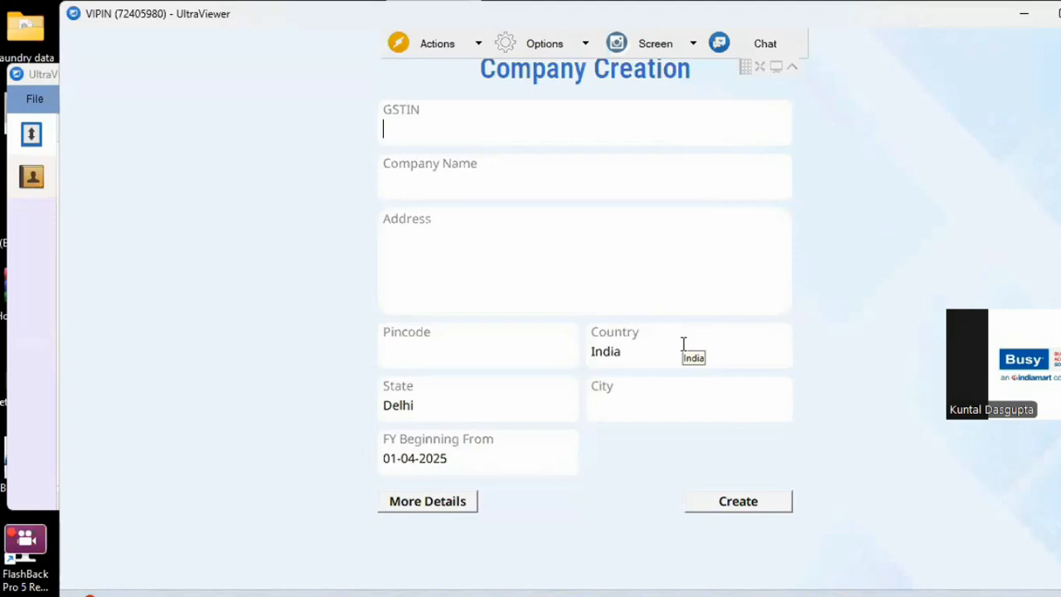
- Copy the GSTIN from Notepad and paste it into the Company Creation form's GSTIN field
key("alt+Tab")
right_click(519, 190)
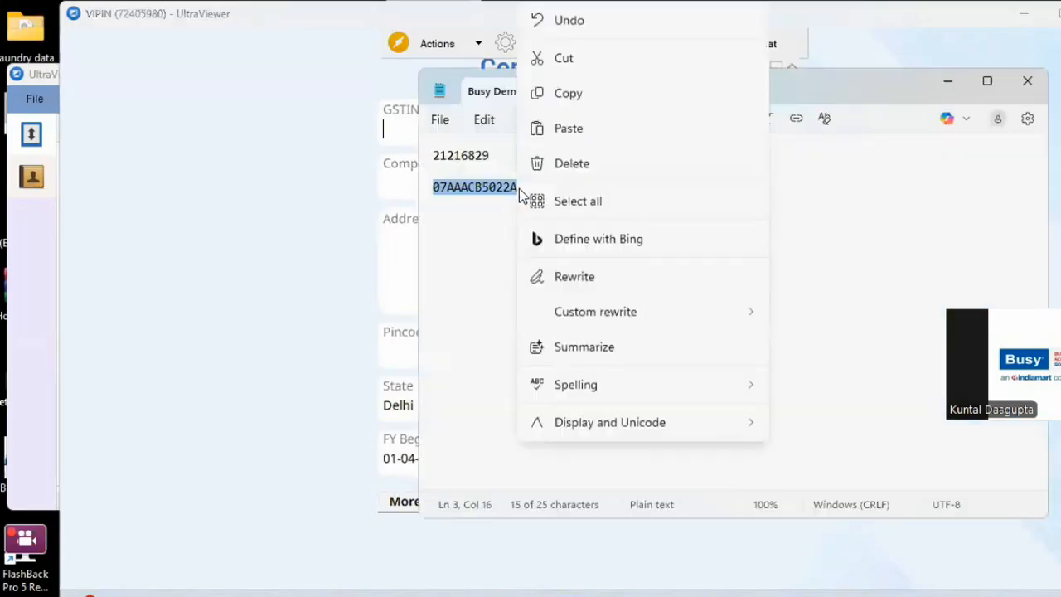
left_click(581, 94)
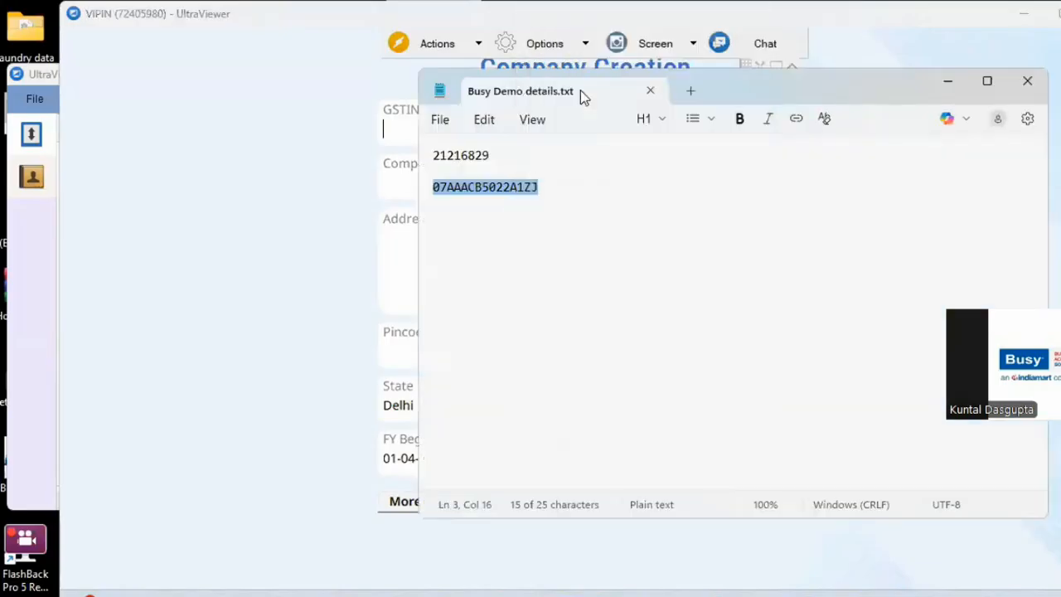
left_click(404, 134)
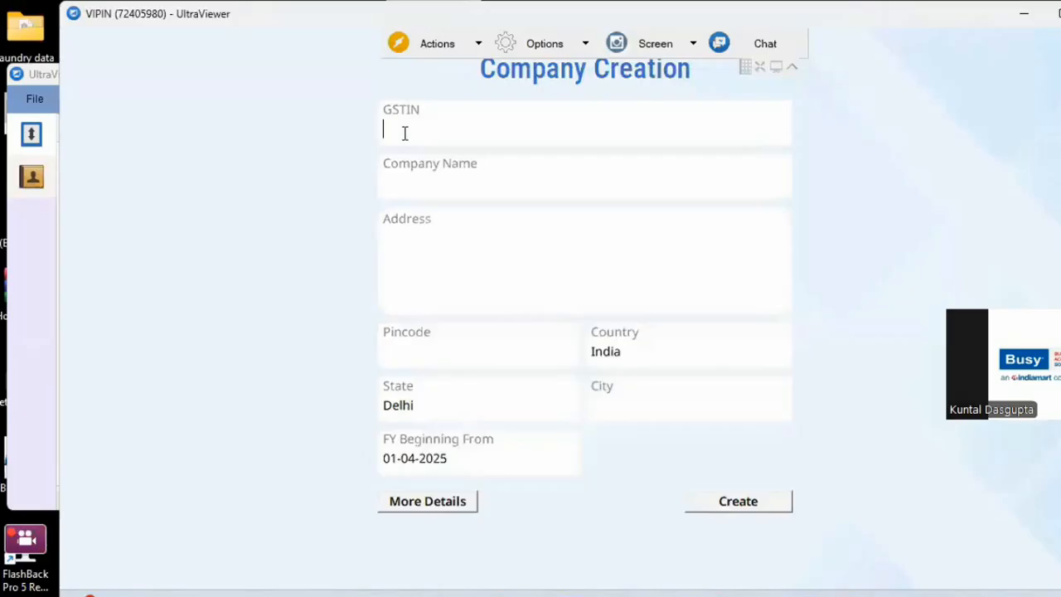
key("ctrl+v")
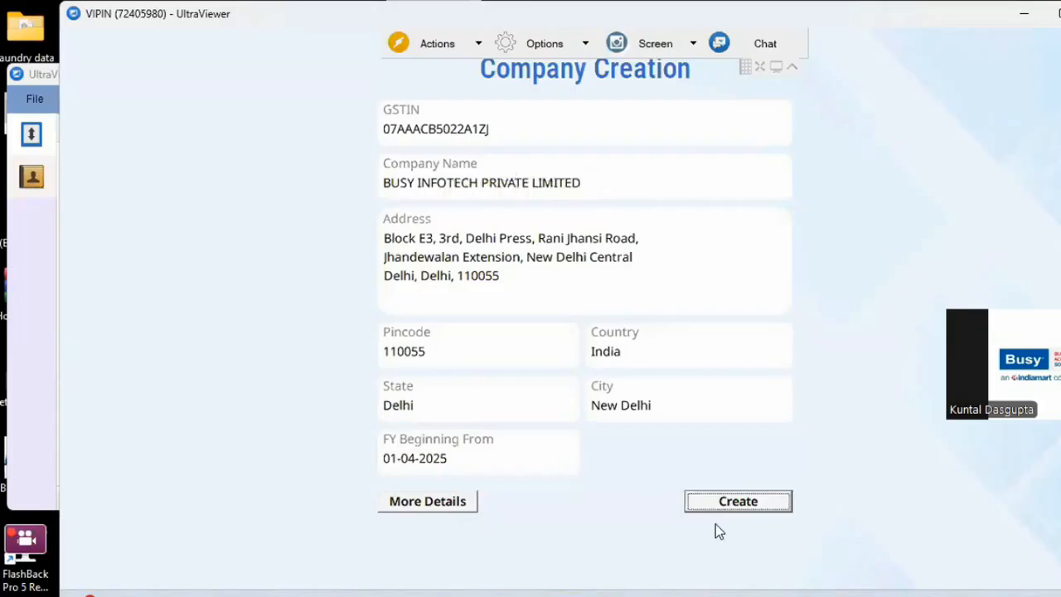
left_click(456, 507)
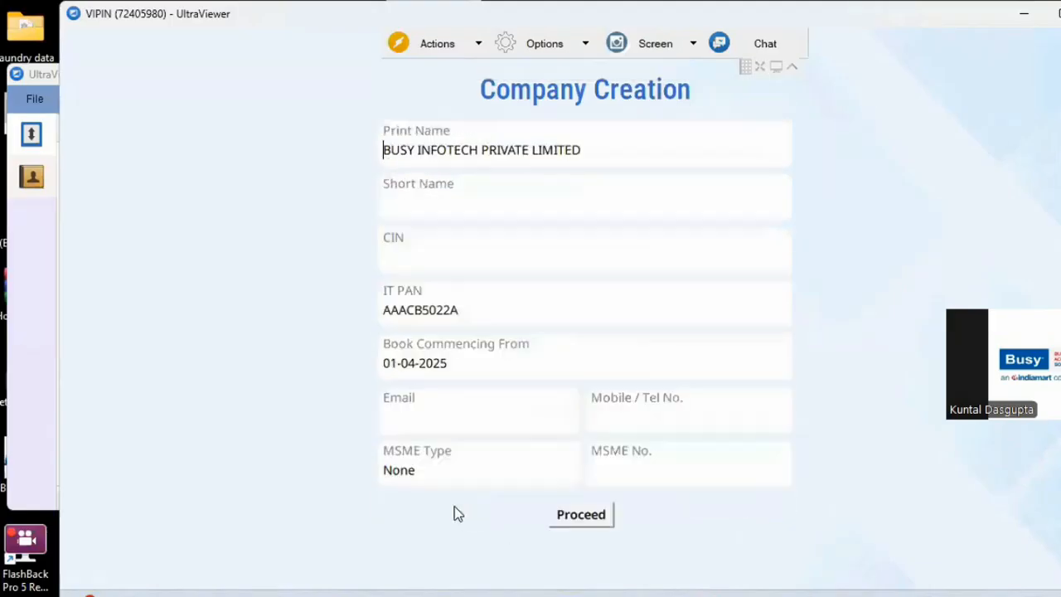
left_click(459, 366)
left_click(584, 514)
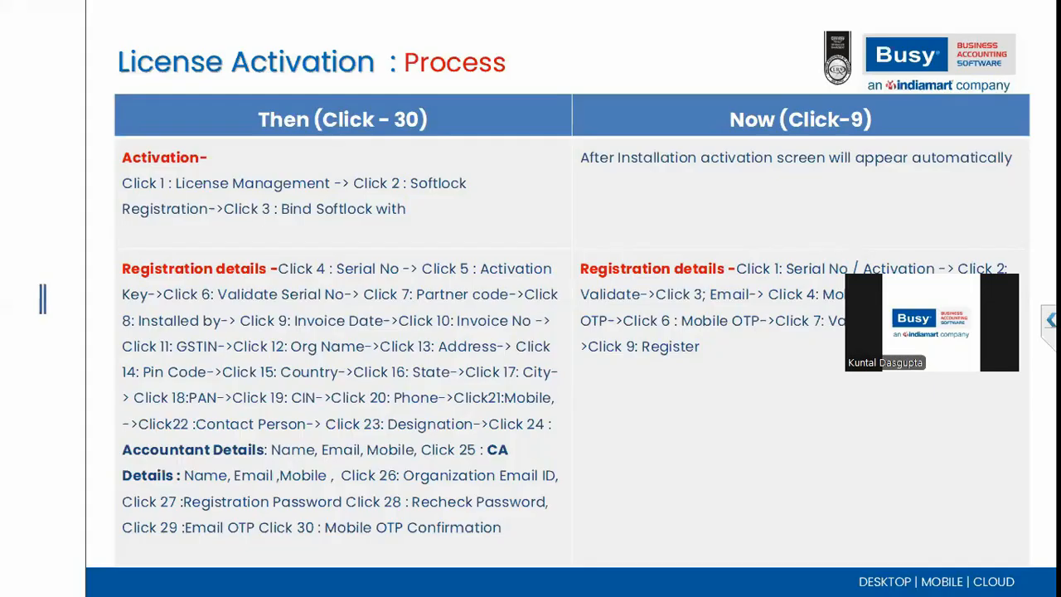
- Return to BUSY 21 and expand License Management in the Company menu
key("alt+Tab")
key("alt+Tab")
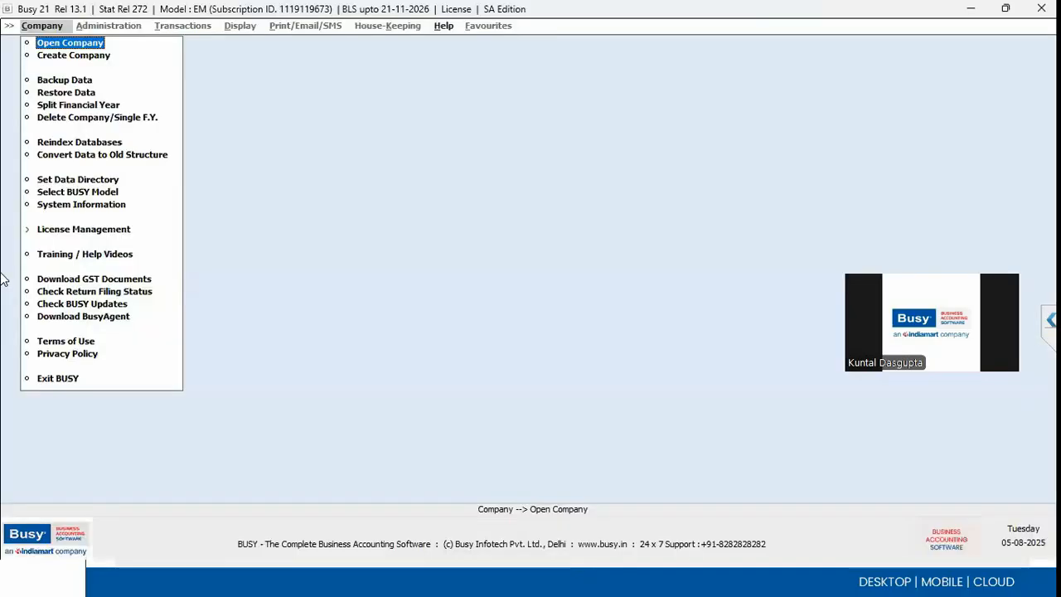
left_click(86, 230)
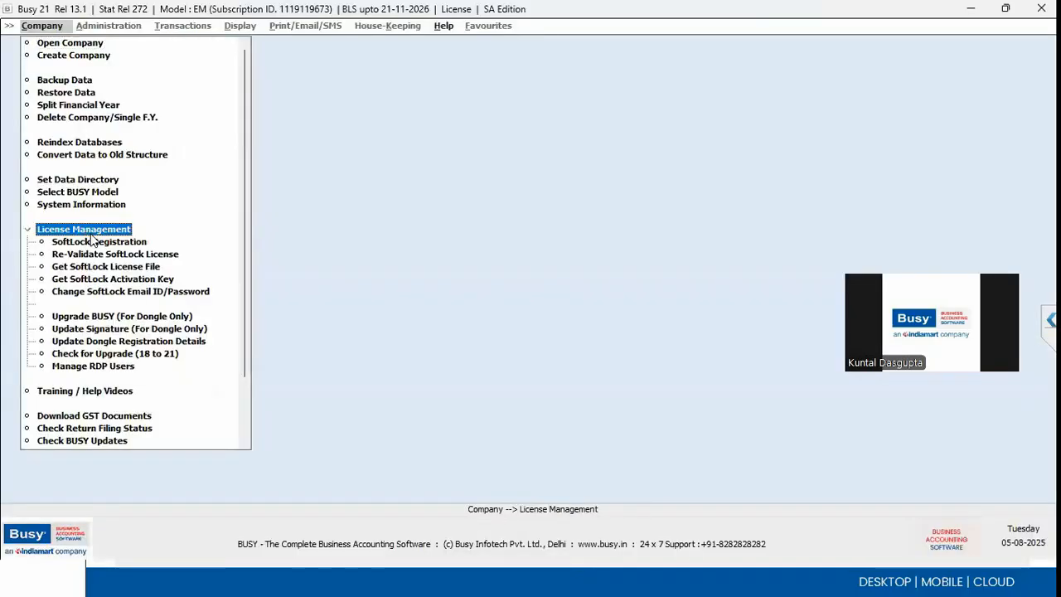
- Open SoftLock Registration, bind it to IP Address after trying Machine ID, and visit the Serial No. and Activation Key fields
left_click(100, 242)
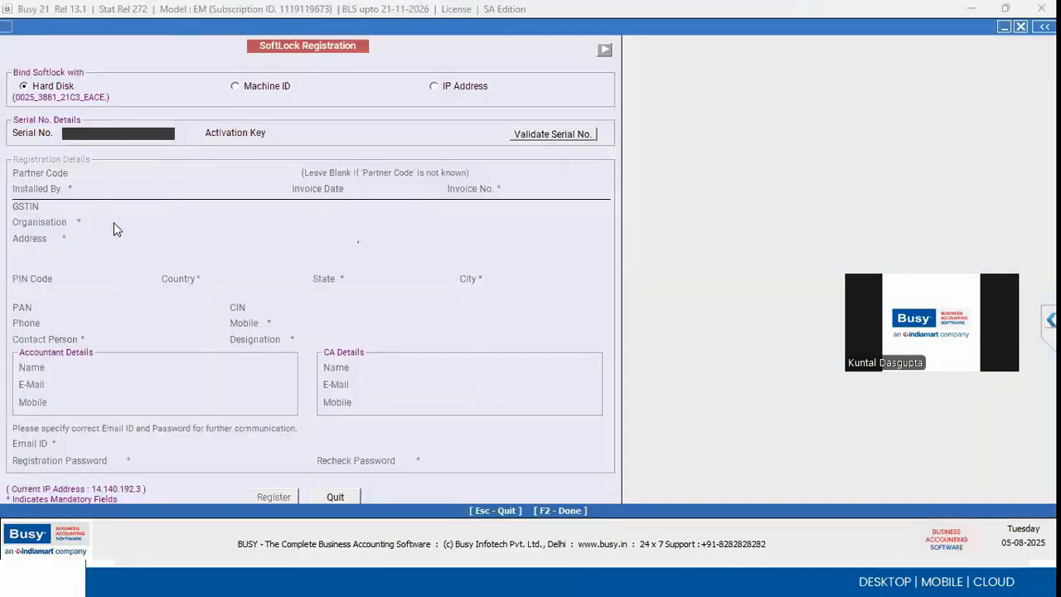
left_click(247, 87)
left_click(433, 86)
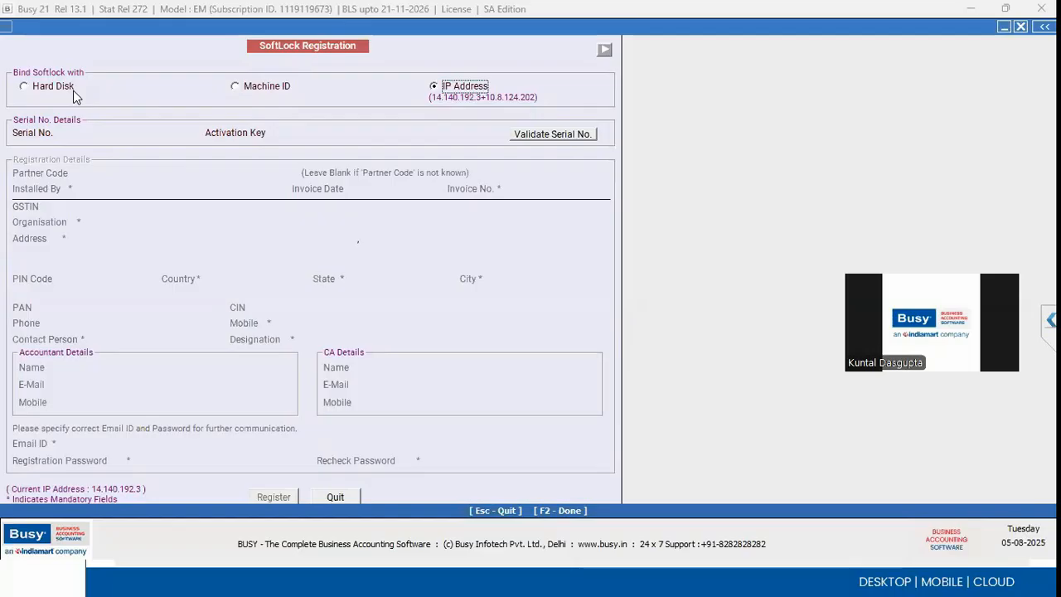
left_click(250, 89)
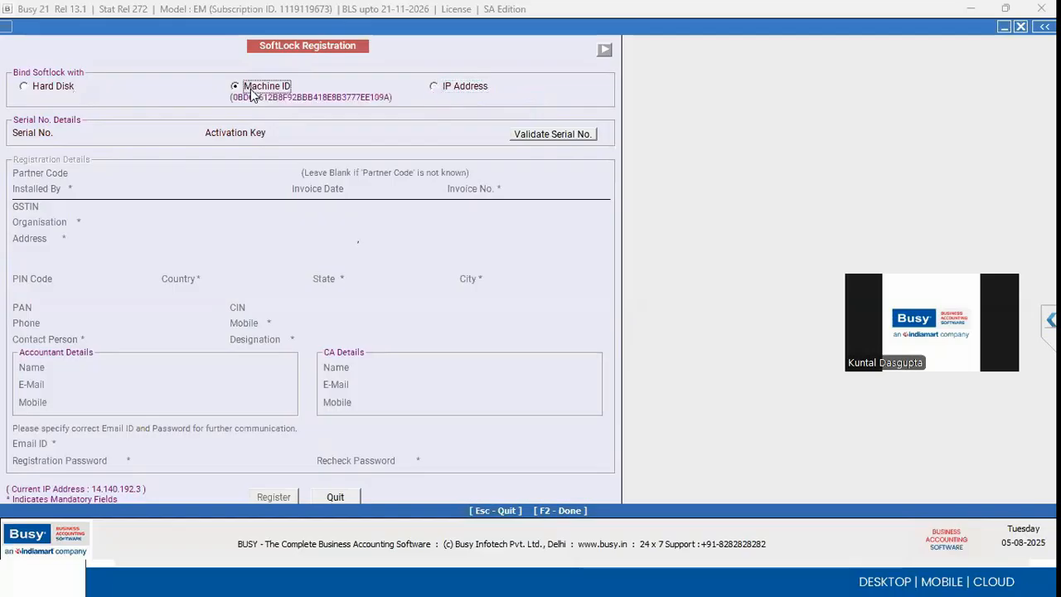
left_click(464, 88)
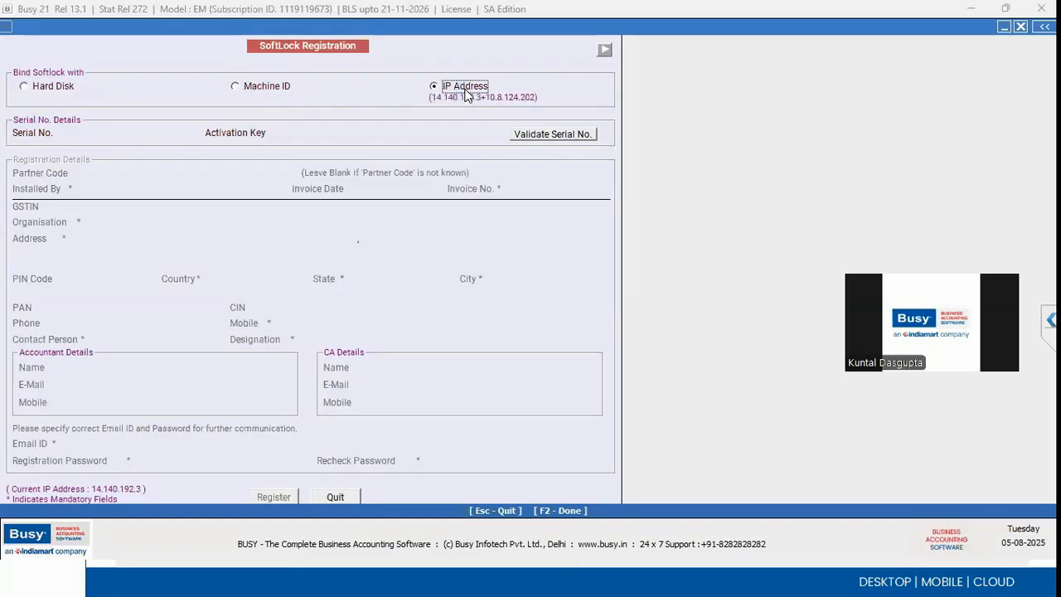
left_click(130, 135)
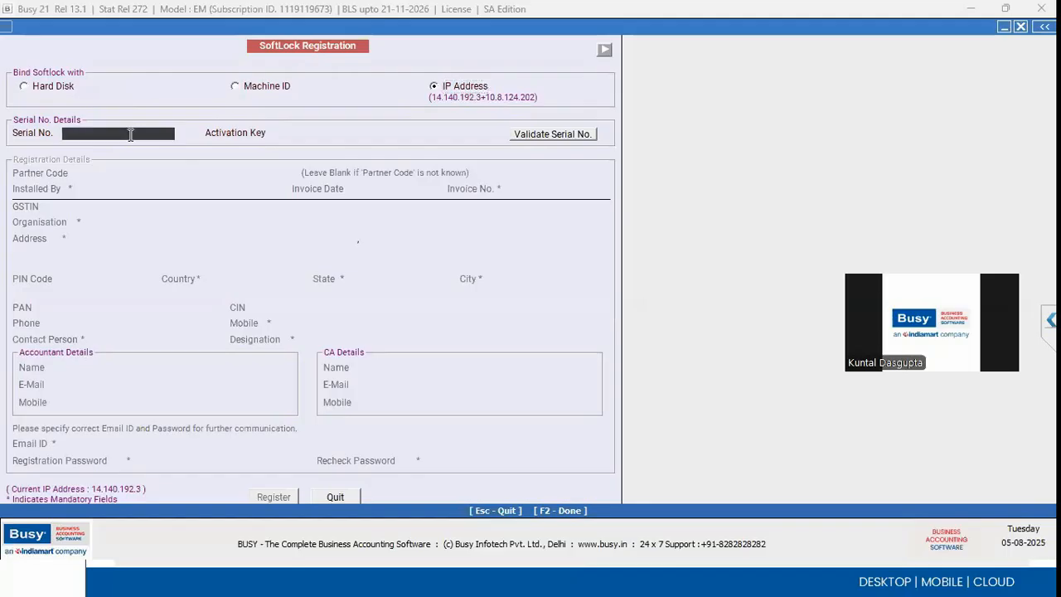
left_click(292, 133)
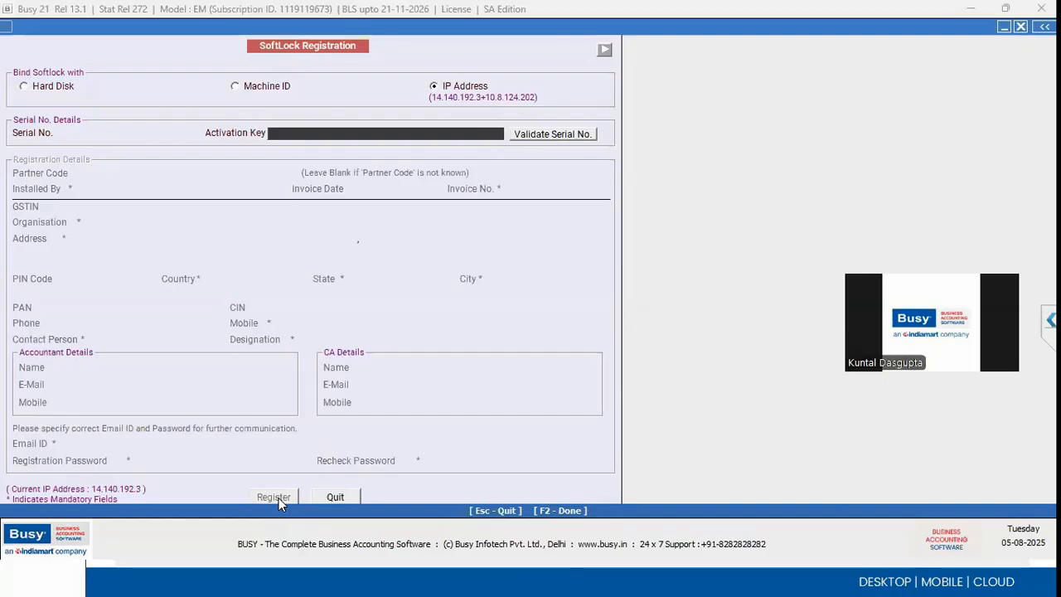
- On the remote UltraViewer copy, open Company > License Management > SoftLock Registration and select the key field
key("alt+Tab")
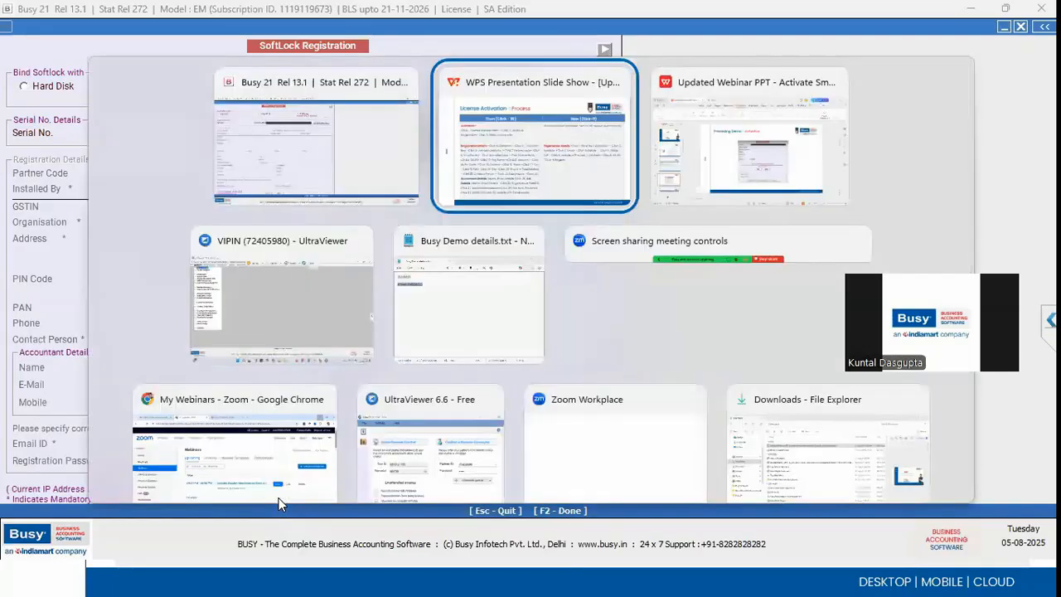
key("alt+Tab")
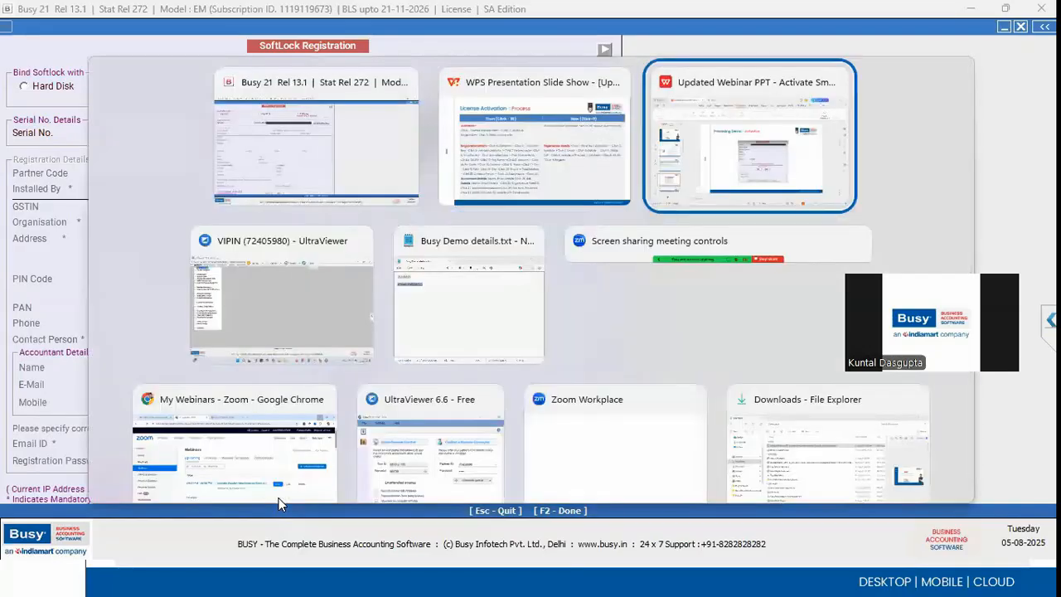
key("alt+Tab")
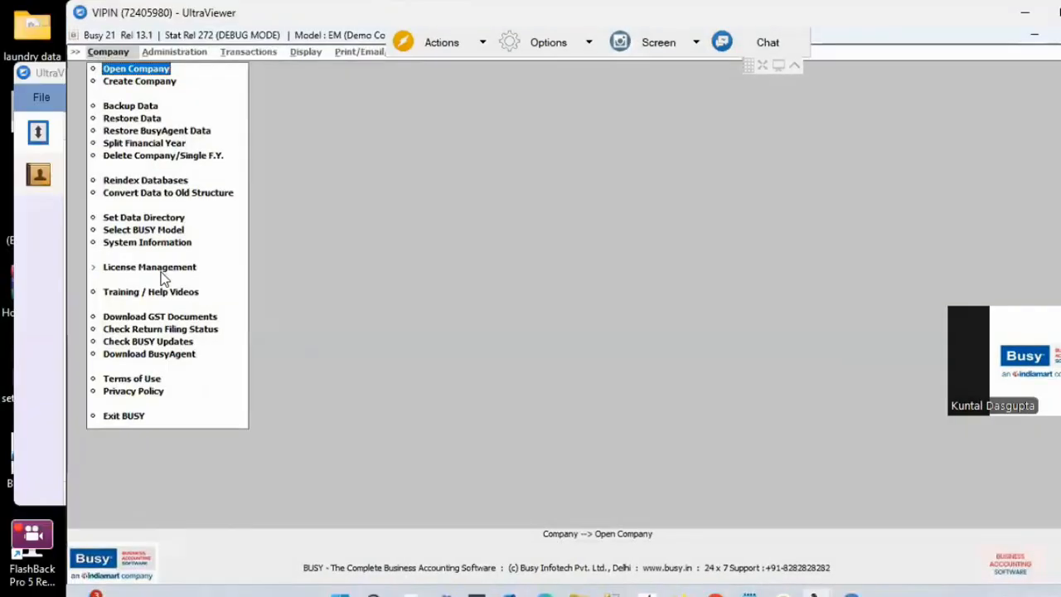
left_click(153, 270)
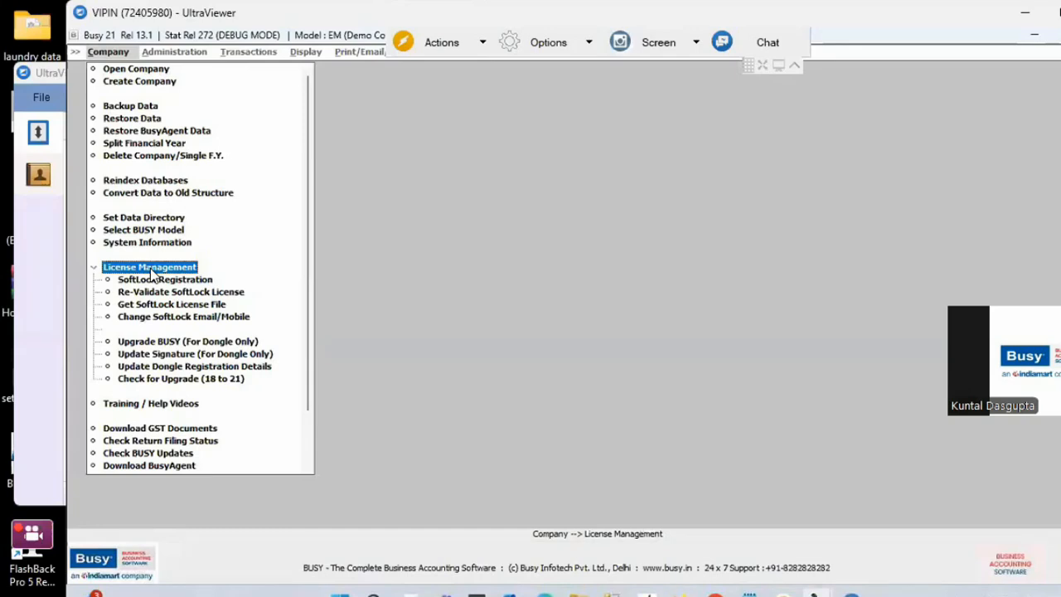
left_click(149, 281)
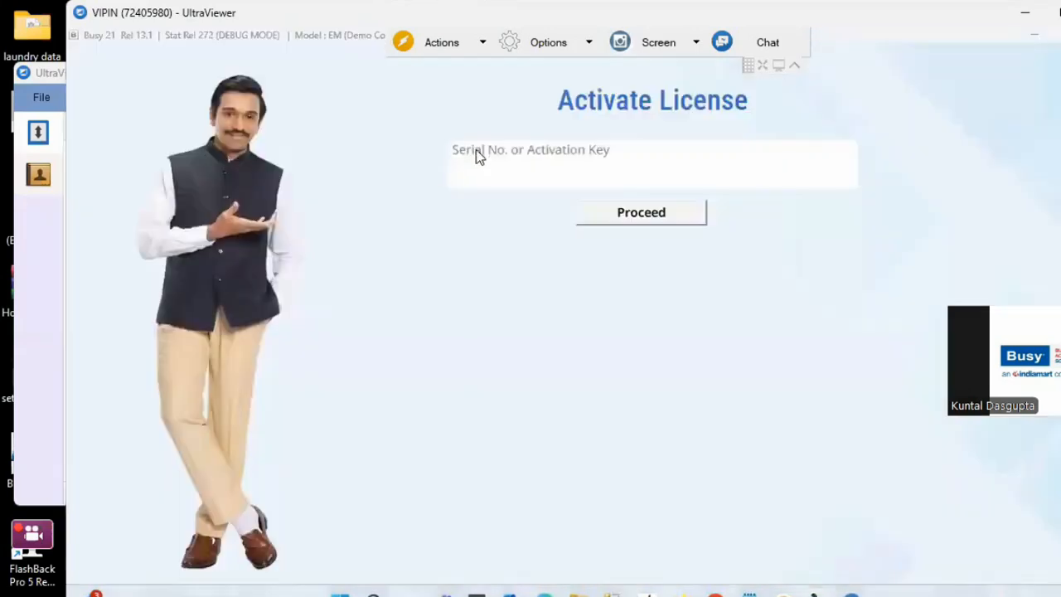
left_click(467, 166)
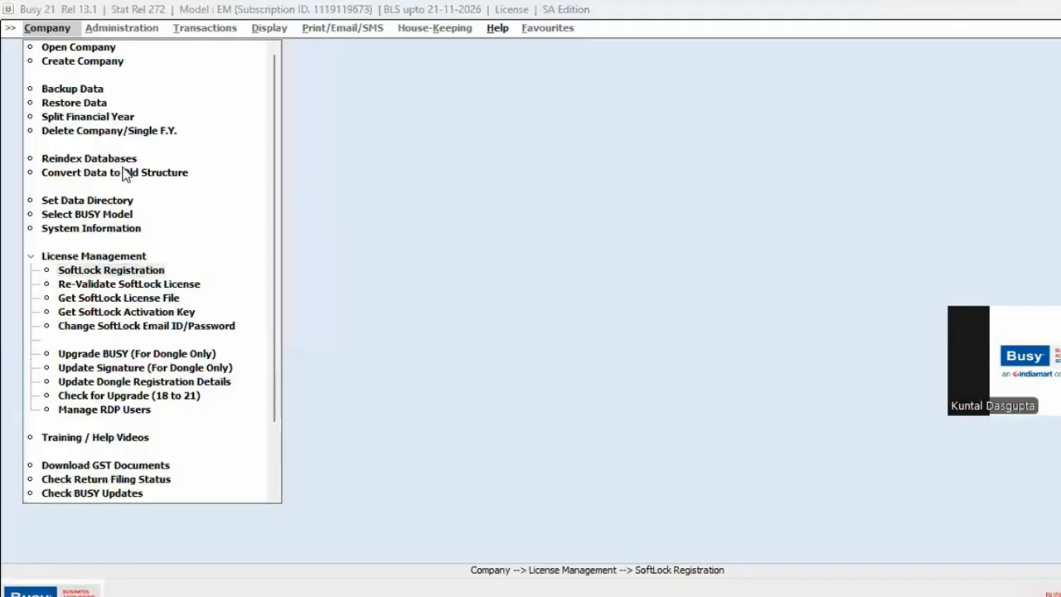
- Reopen the local SoftLock Registration form, check its Serial No. and Activation Key fields, then return to the remote Activate License screen
key("Return")
left_click(374, 149)
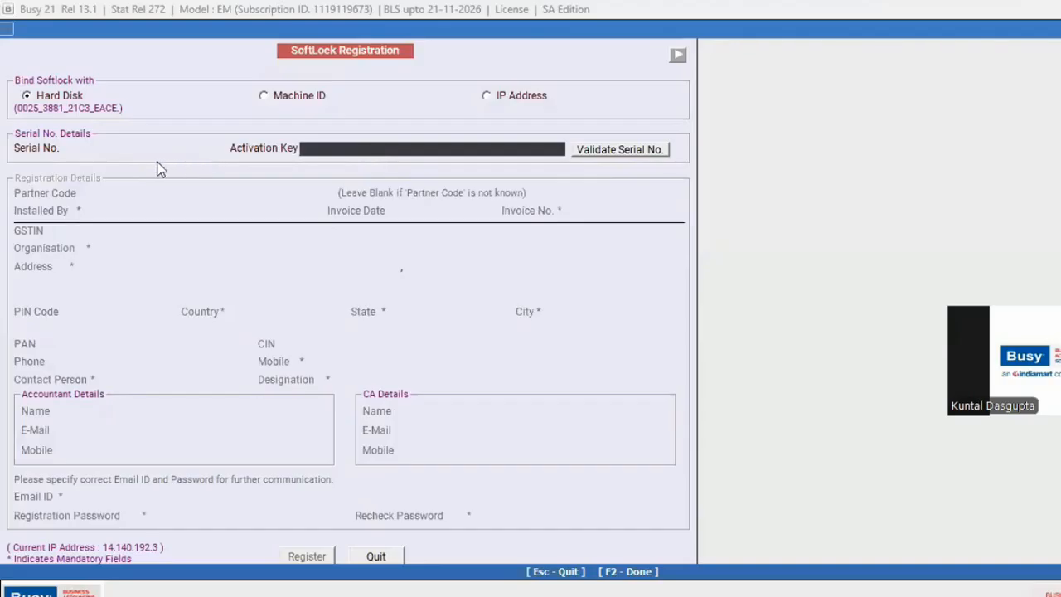
left_click(138, 149)
left_click(307, 143)
key("alt+Tab")
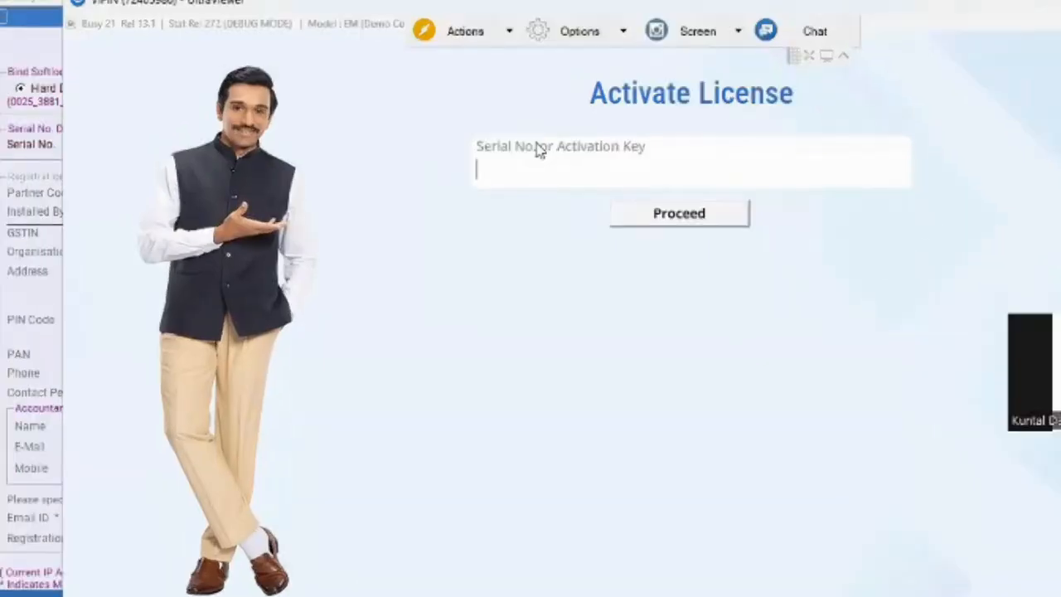
- Paste the activation key into the Serial No. box and proceed to License Activation
key("ctrl+v")
left_click(682, 219)
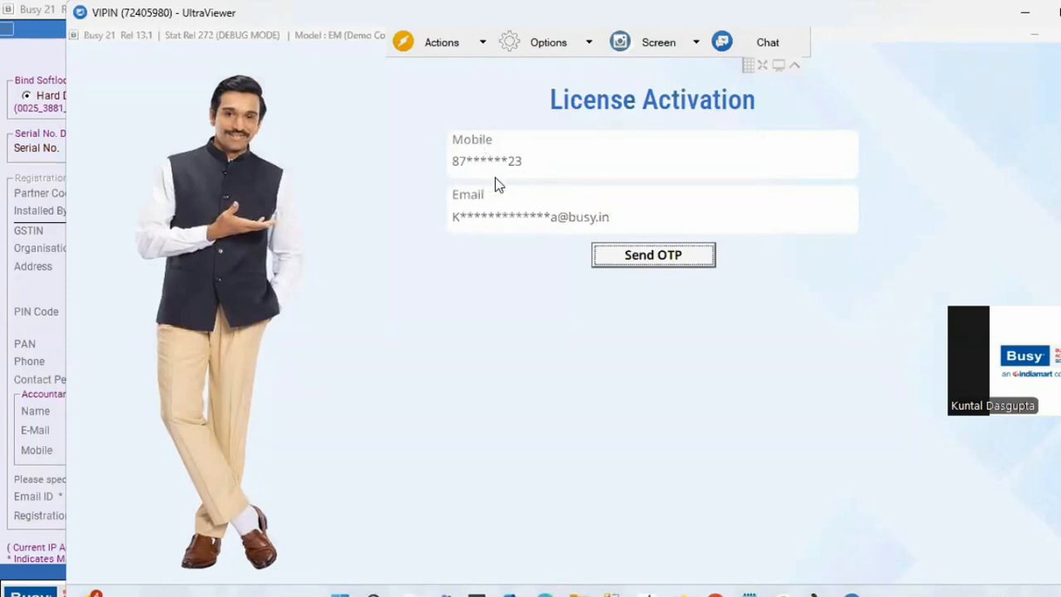
- Send verification codes, enter the mobile OTP, and read the email OTP from the BUSY Gmail message
left_click(633, 255)
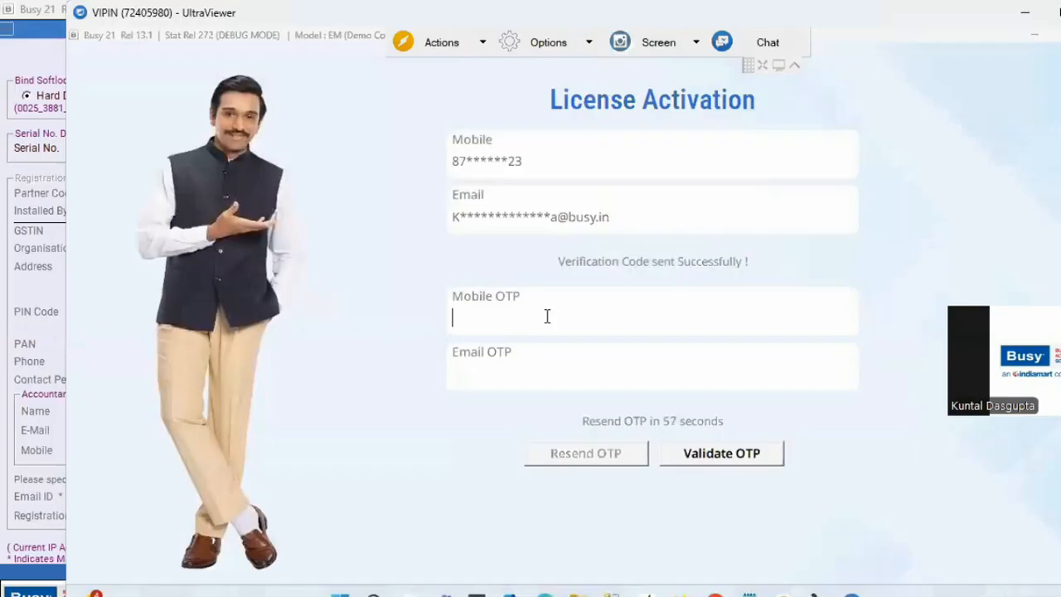
left_click(511, 370)
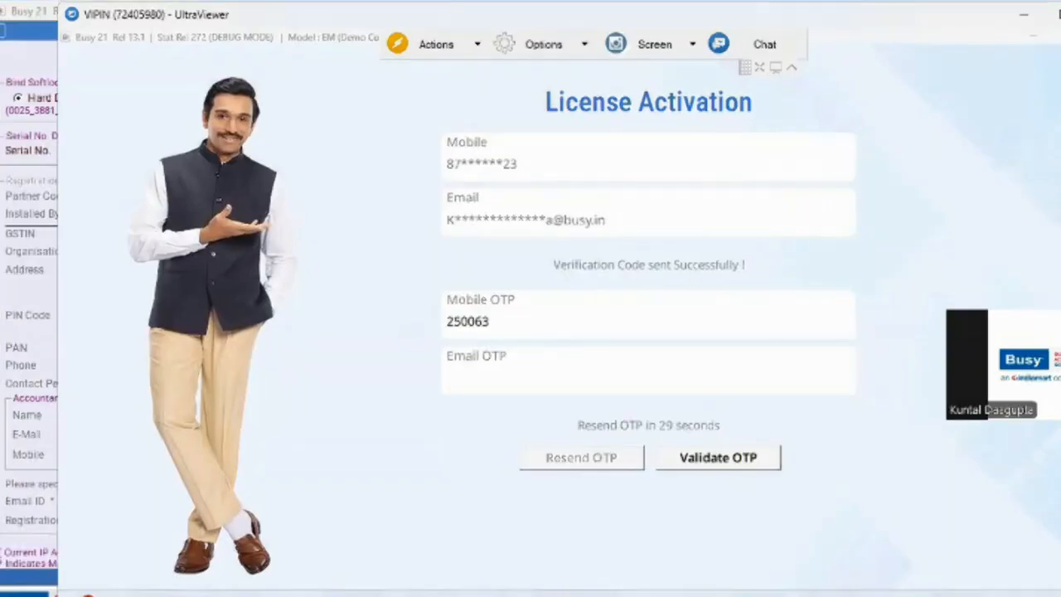
left_click(695, 208)
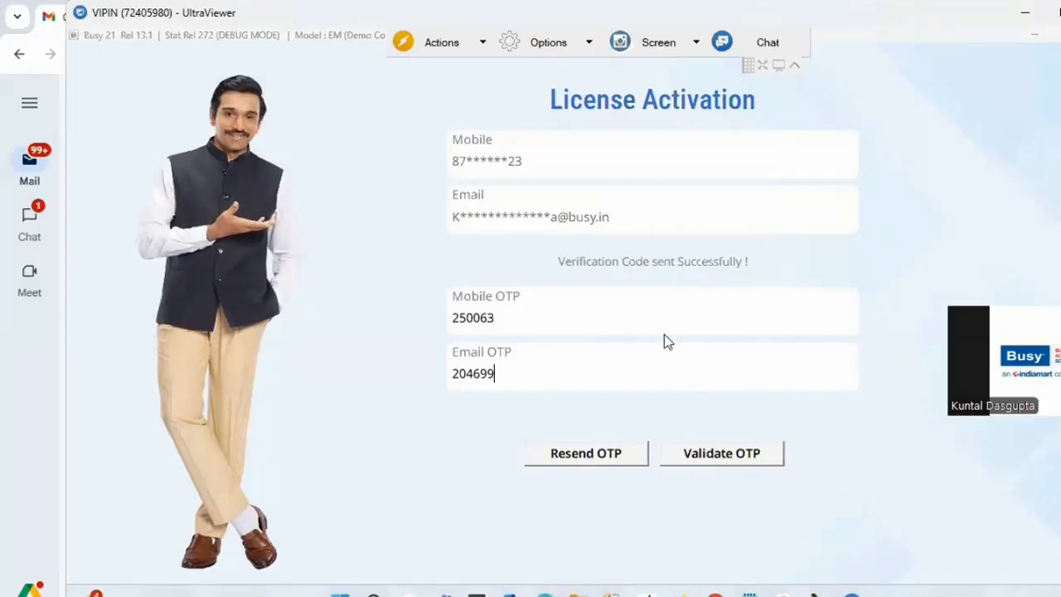
key("alt+Tab")
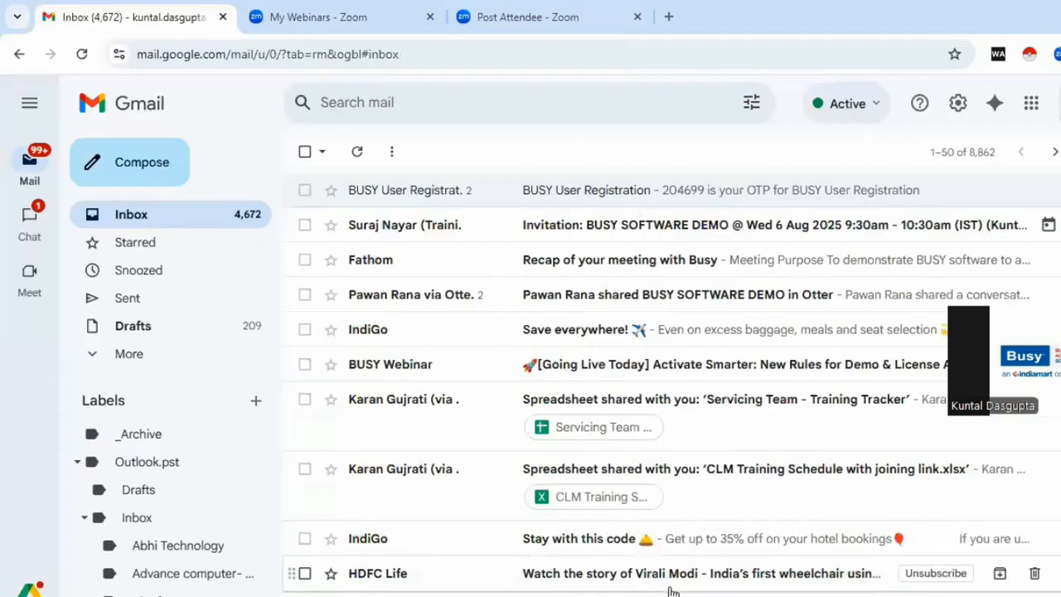